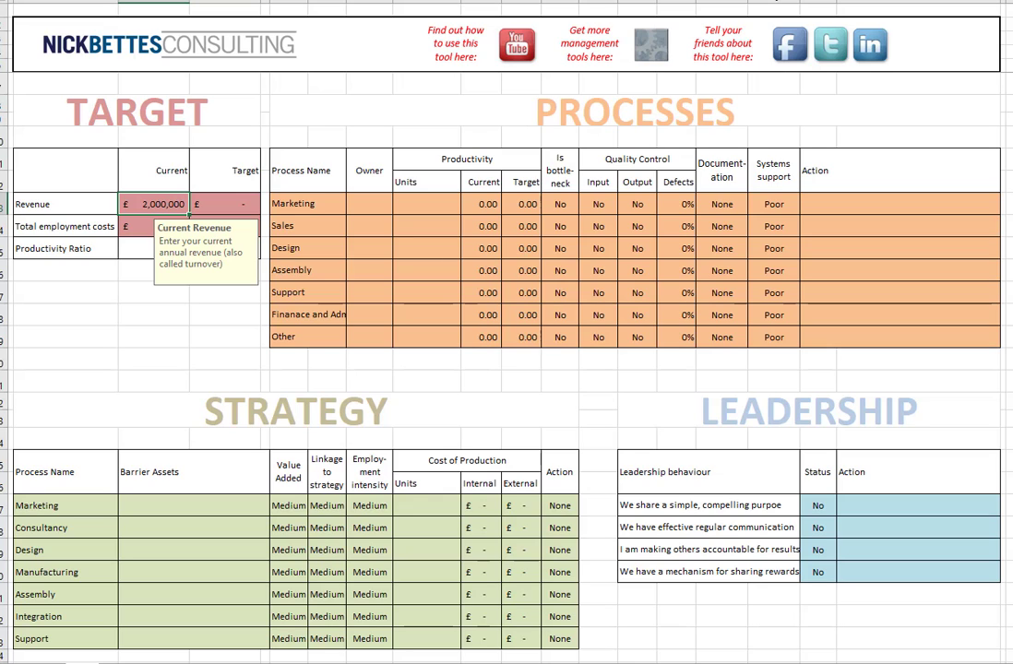
Set the current total employment costs to £600,000 and move the input note clear of the Target table
left_click(154, 226)
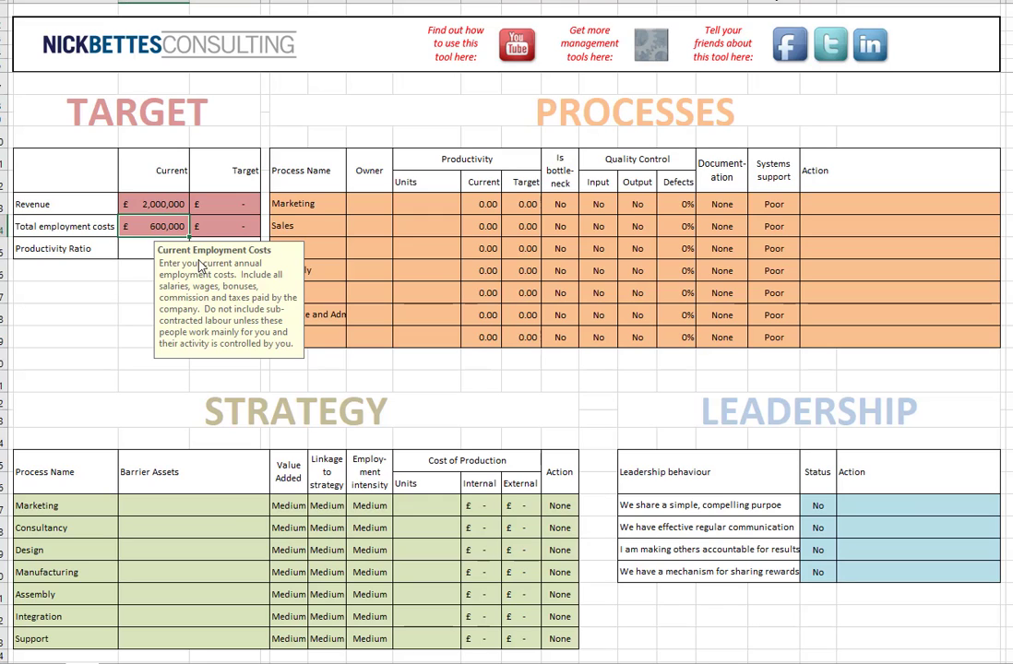
left_click_drag(200, 258, 116, 314)
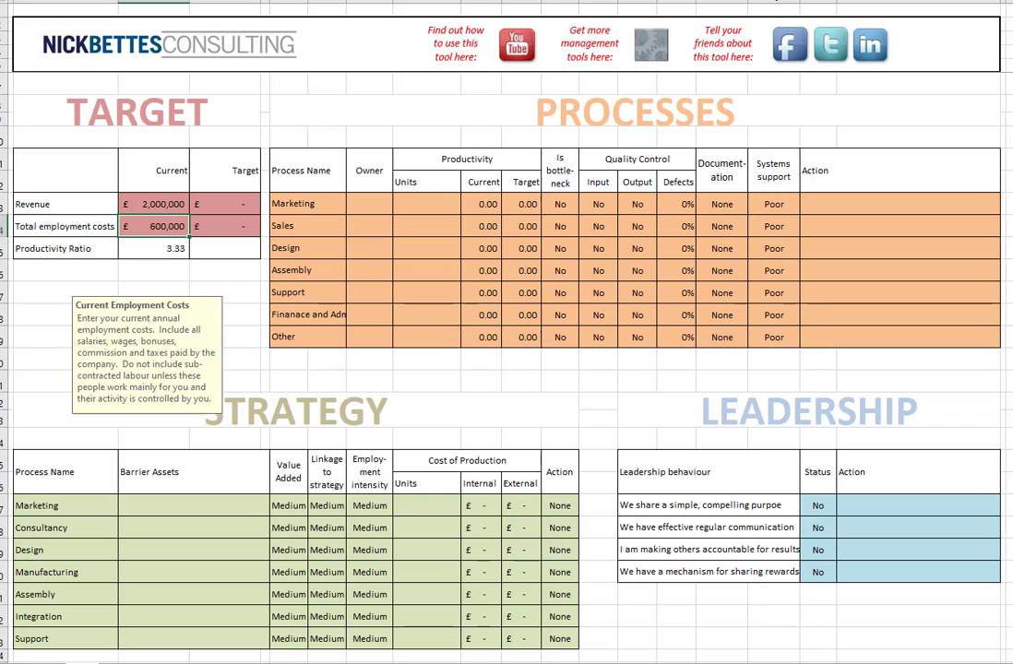
Set the target revenue to £2,200,000 and the target total employment costs to £600,000
left_click(225, 204)
type("2200000")
key("ctrl+Return")
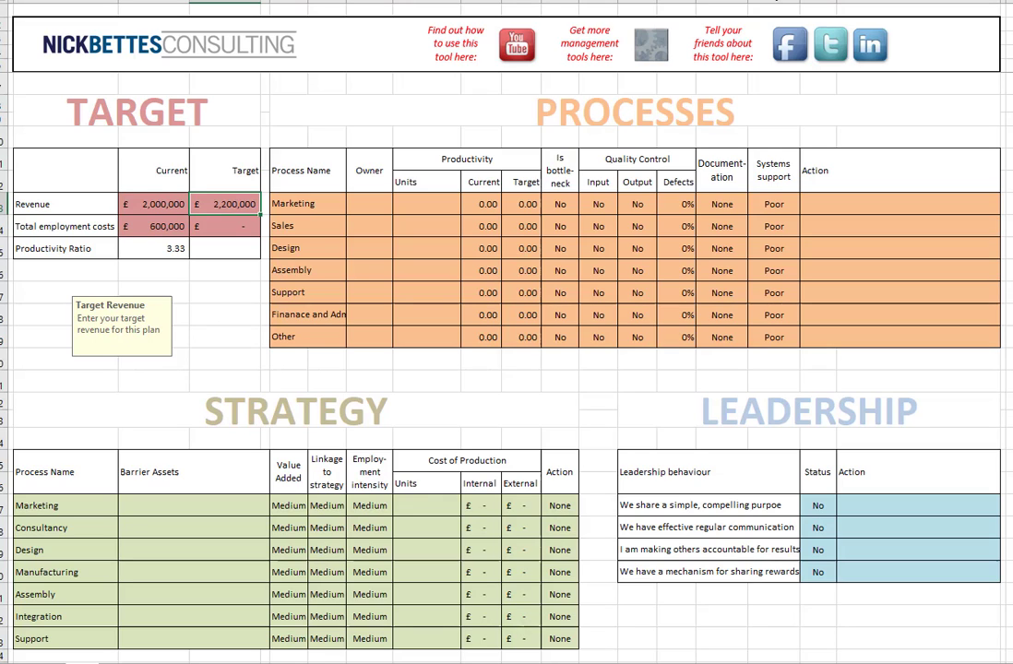
left_click(225, 226)
type("600000")
key("ctrl+Return")
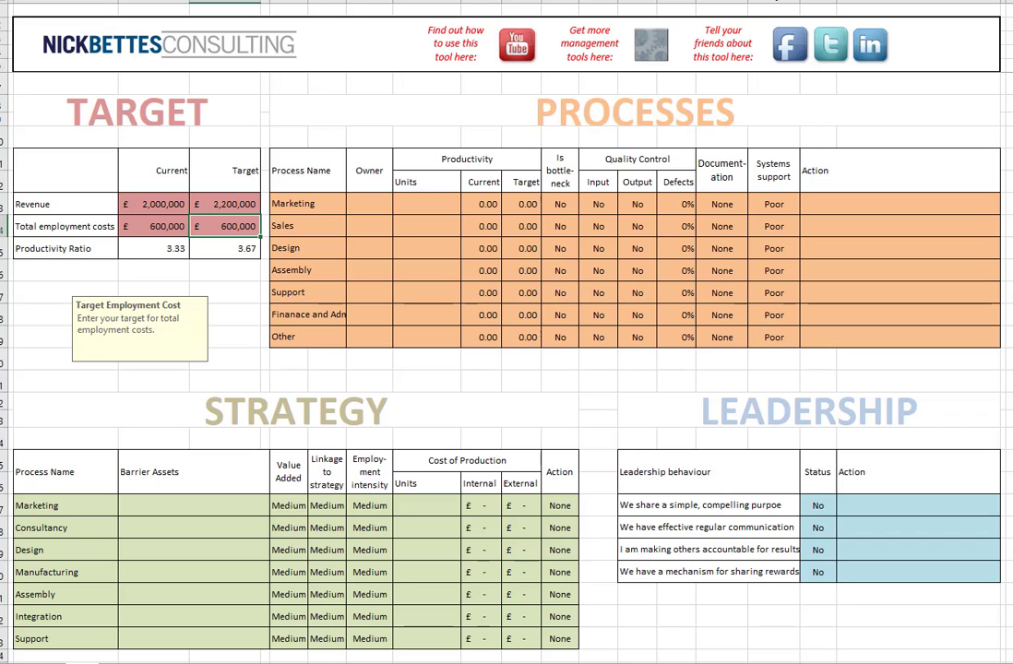
In the Marketing row of Processes, enter the owner's name and the productivity units "Cost per enquiry"
left_click(369, 204)
type("Joe")
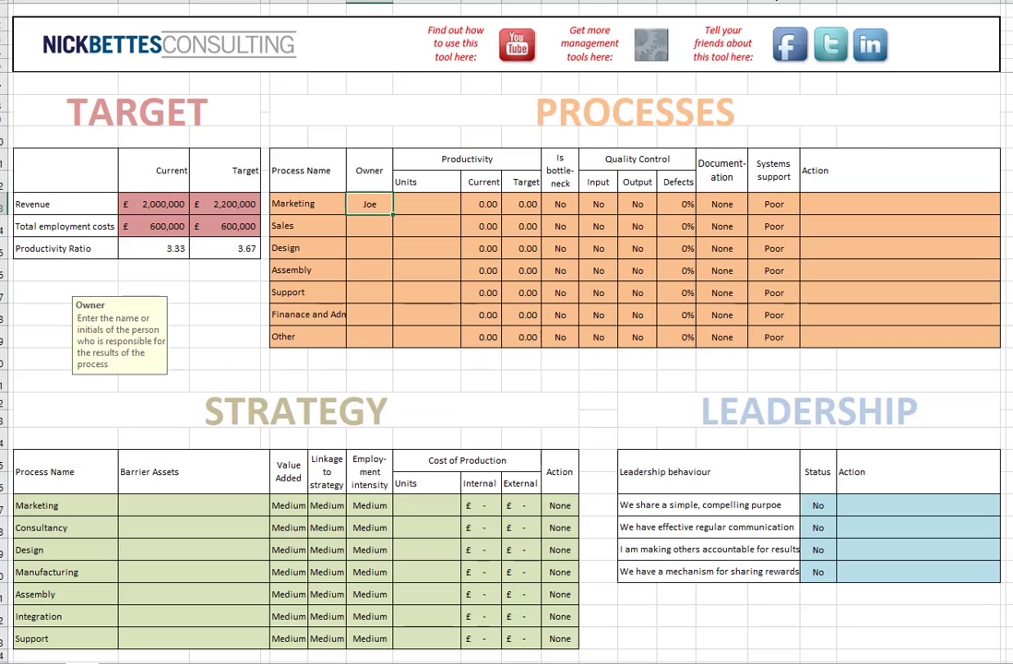
key("Tab")
type("Cost per enquiry")
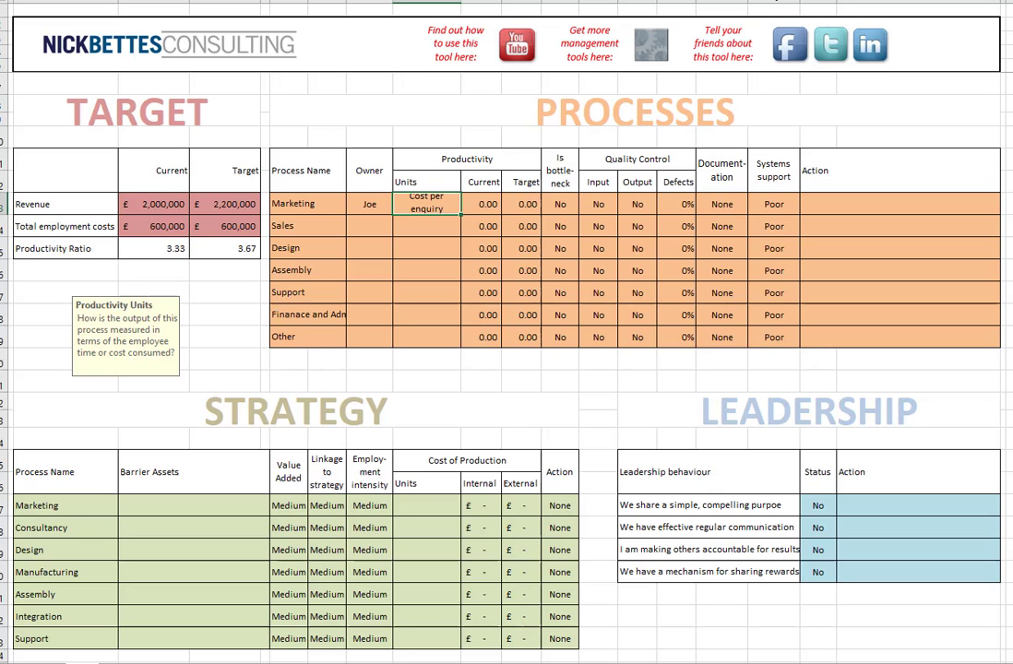
Set the Marketing process's current productivity to 42 and its target productivity to 35
key("Tab")
type("42")
key("Return")
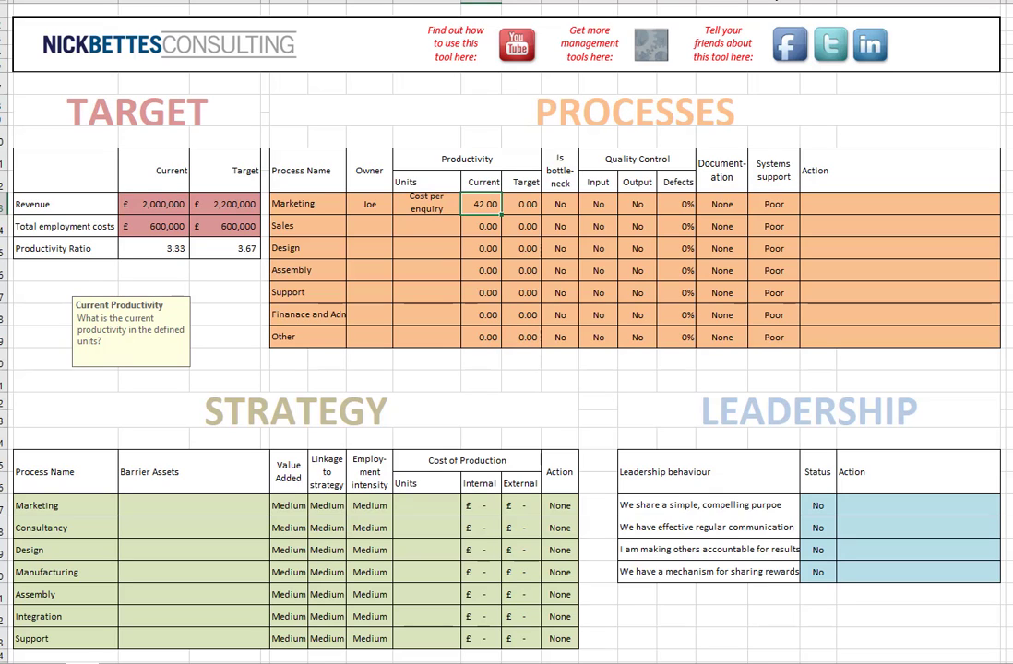
key("Tab")
type("35")
key("Return")
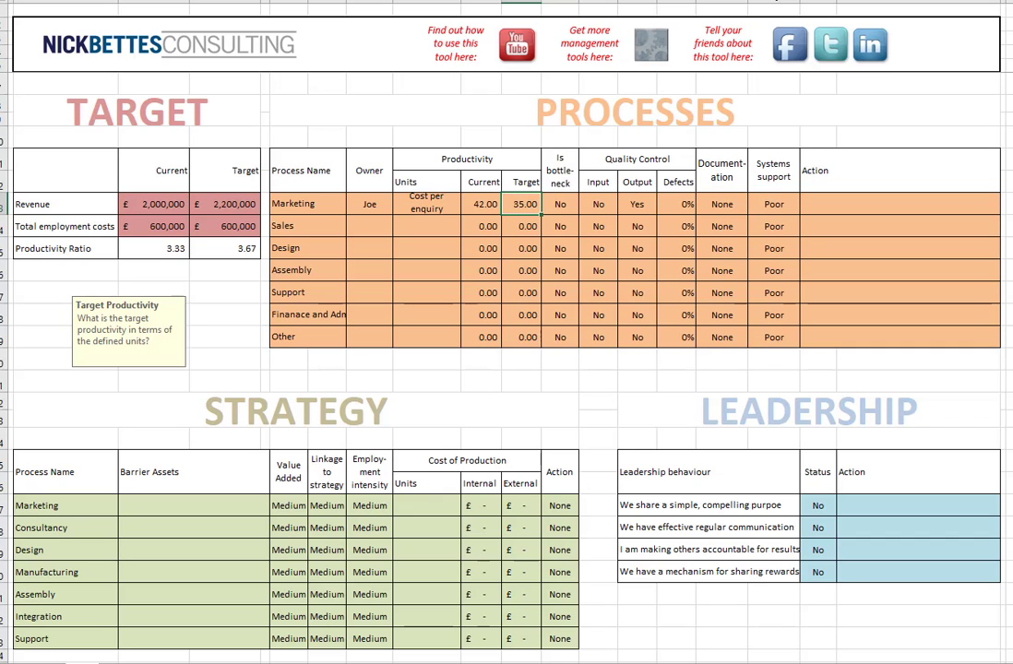
Set the Marketing process's defects to 20% and enter the action "1. Improve targetting 2. Earlier qualification"
left_click(677, 204)
type("20")
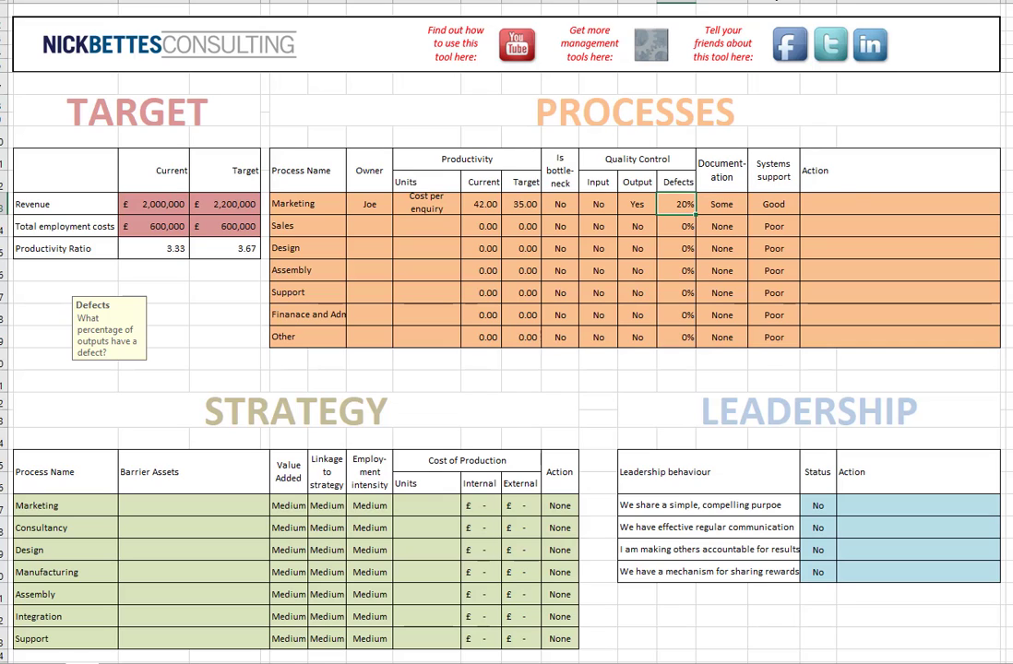
left_click(900, 204)
type("1. Improve targetting 2. Earlier qualification")
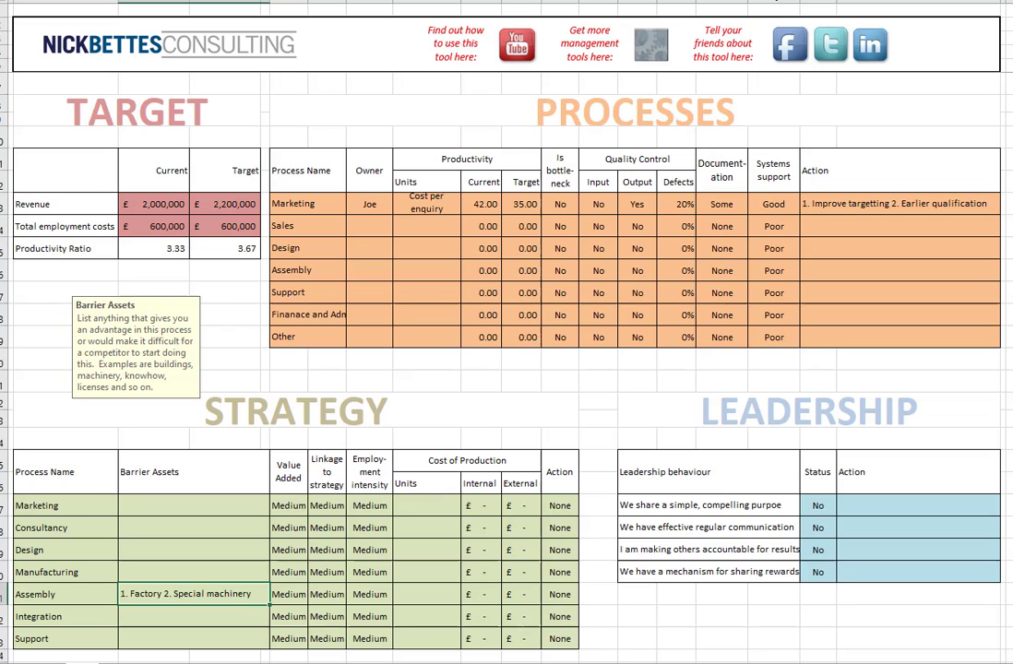
Rate Assembly's value added, linkage to strategy and employment intensity as High, and enter Cost/unit as its production units
type("High")
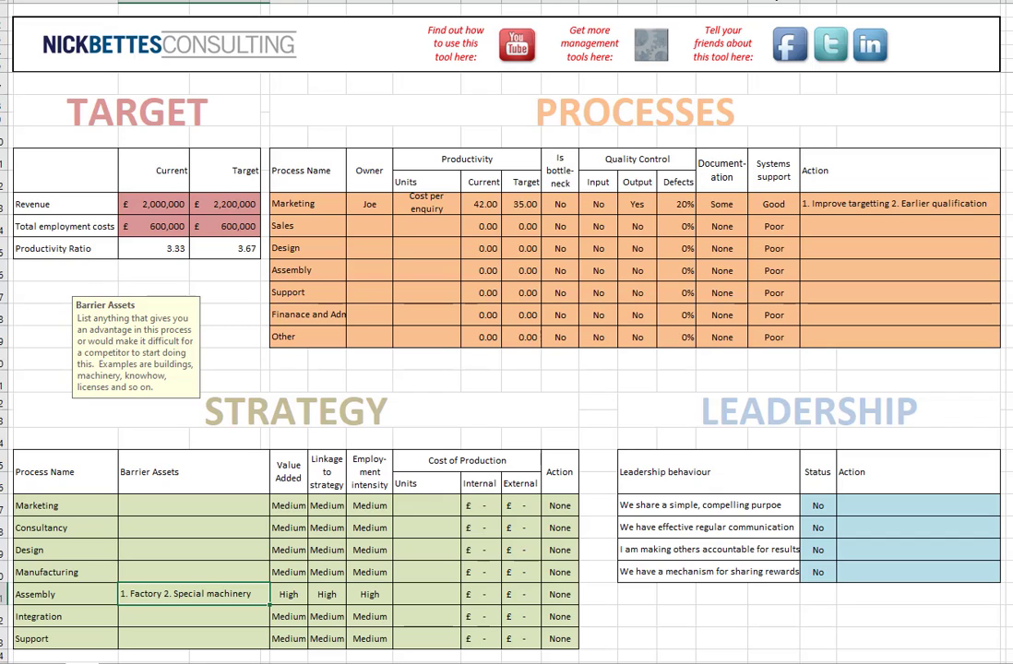
left_click(426, 594)
type("Cost/unit")
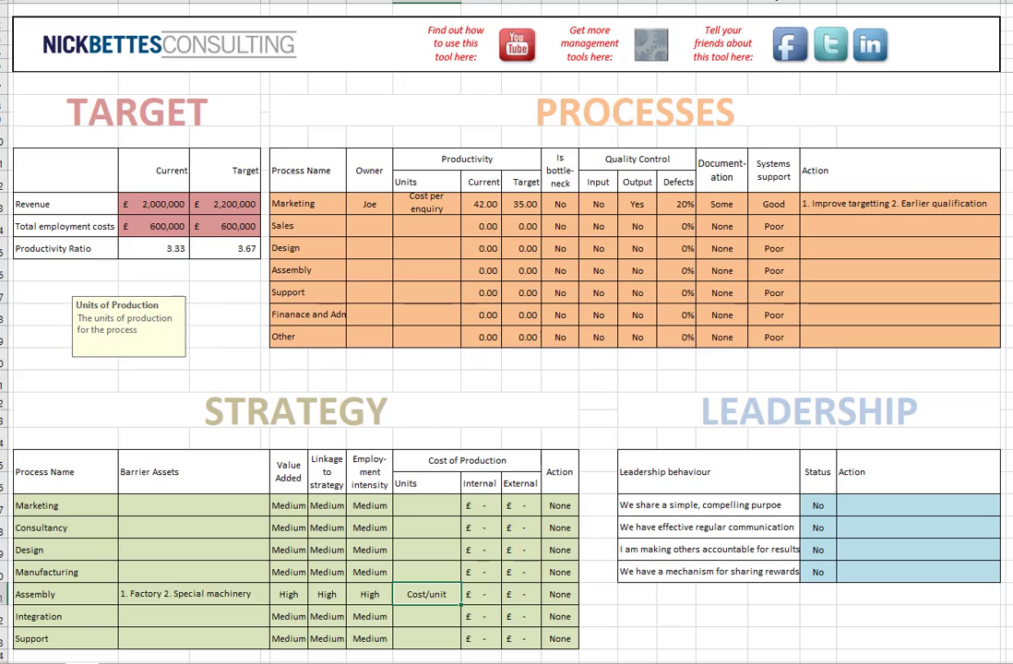
Set Assembly's internal cost of production to £620 and its external cost to £590
key("Tab")
type("620")
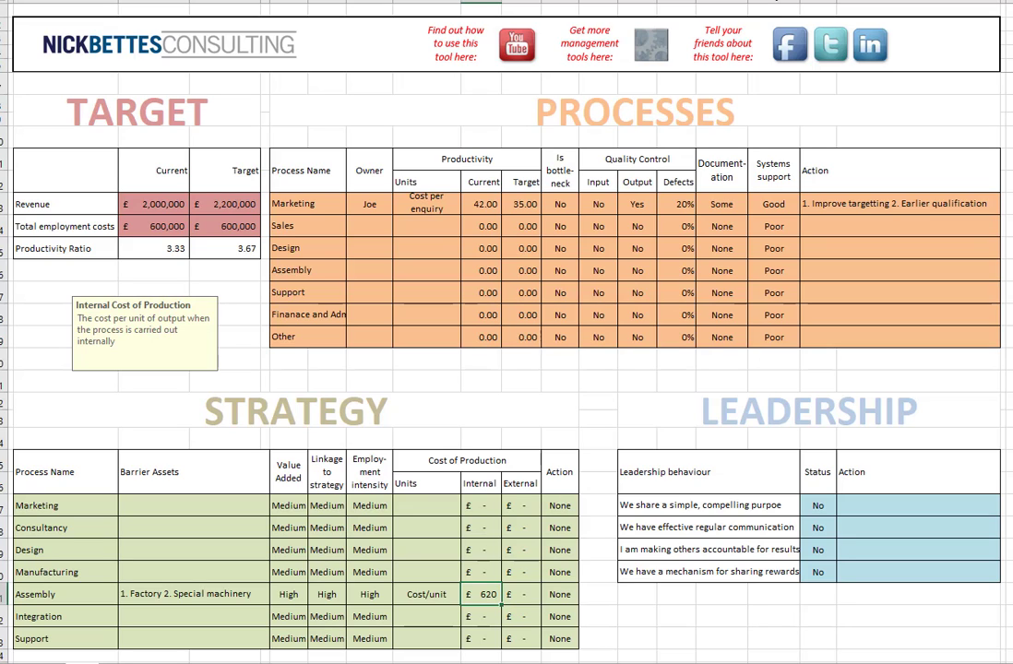
left_click(523, 595)
type("590")
key("ctrl+Return")
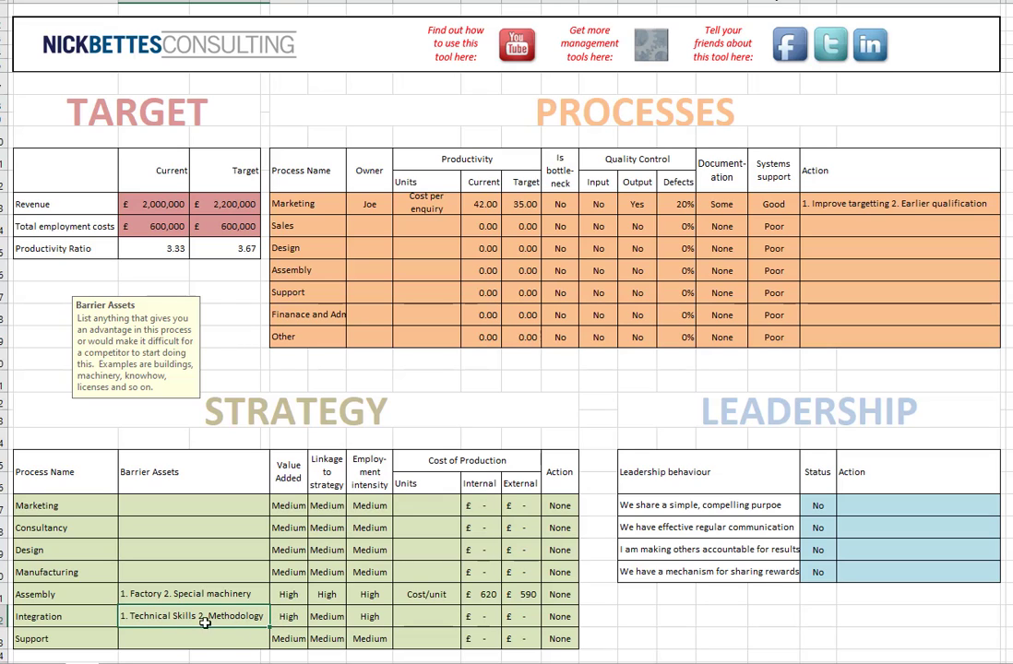
In the Integration row of Strategy, enter Cost/hour as the units, £30 as the internal cost and £100 as the external cost
left_click(327, 616)
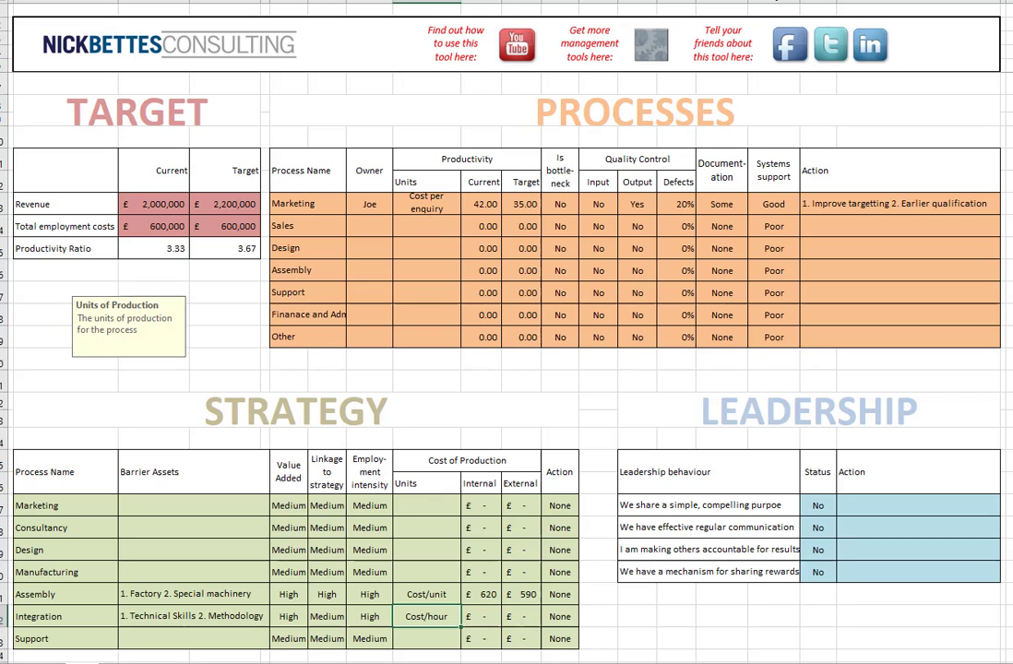
key("Right")
type("30")
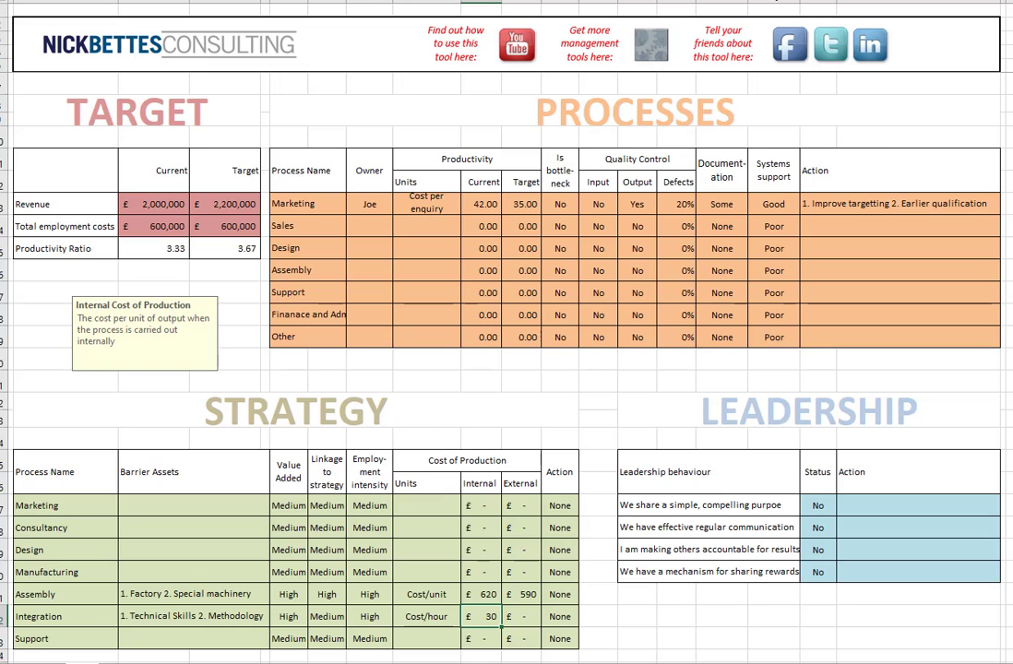
key("Right")
type("100")
key("ctrl+Return")
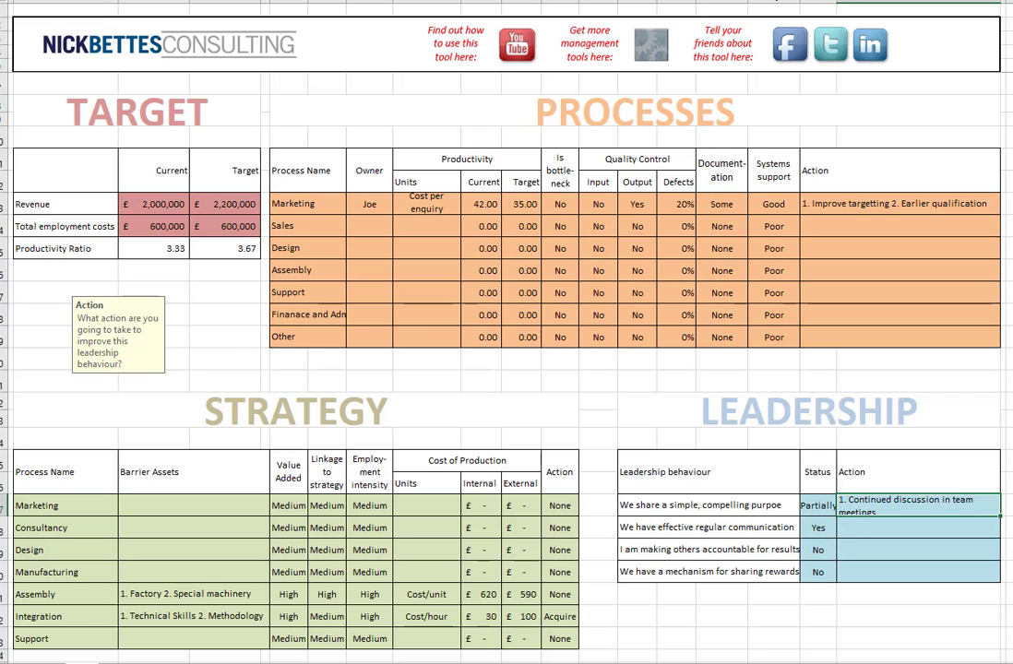
Enter None as the Leadership action for having effective regular communication
left_click(921, 531)
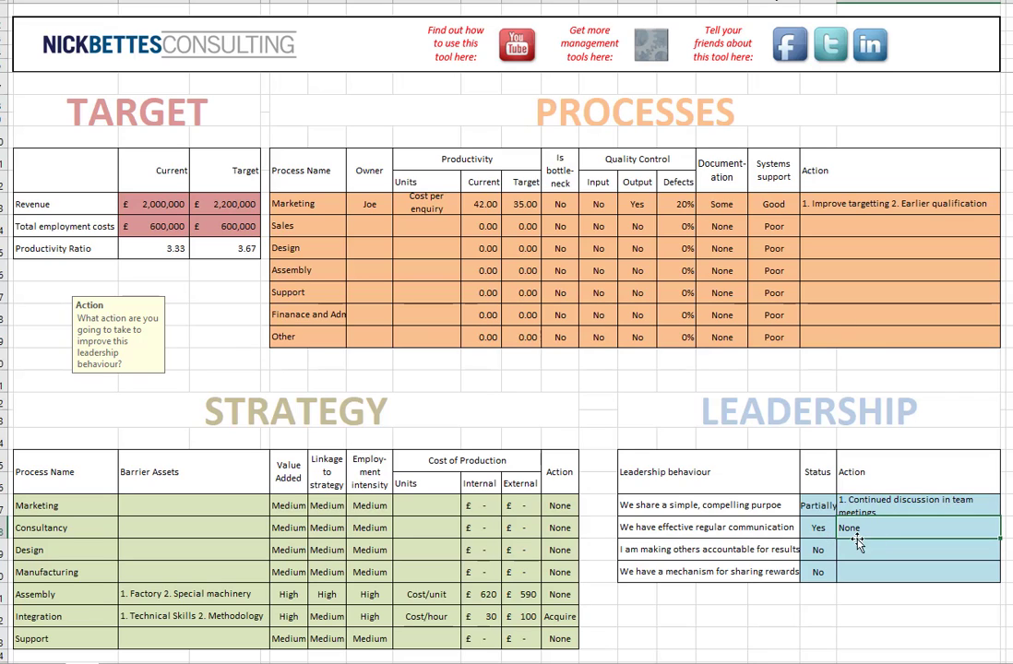